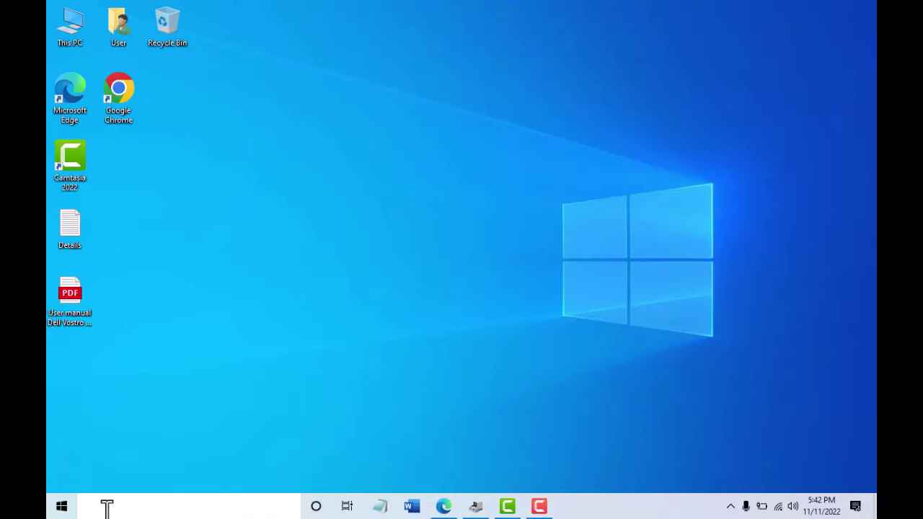
# - Open Command Prompt from search and run netsh wlan show drivers
pyautogui.click(157, 507)
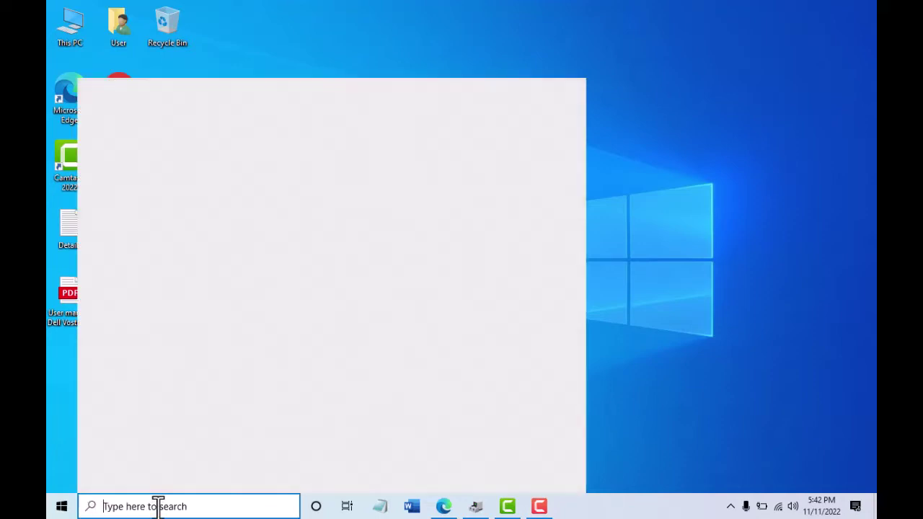
pyautogui.write('c')
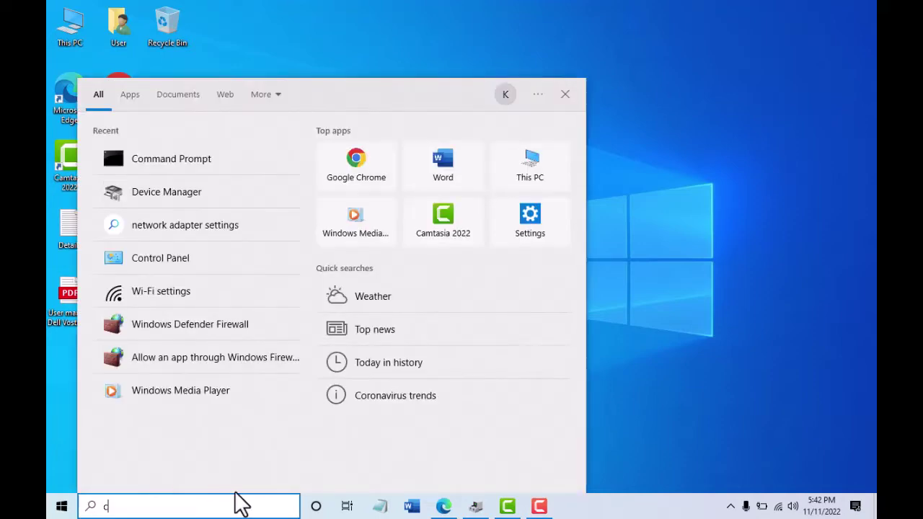
pyautogui.write('md')
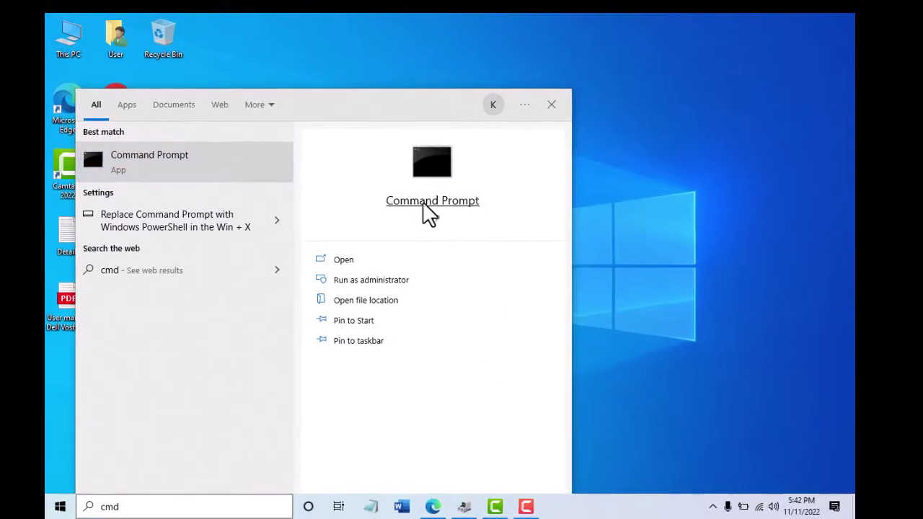
pyautogui.click(432, 193)
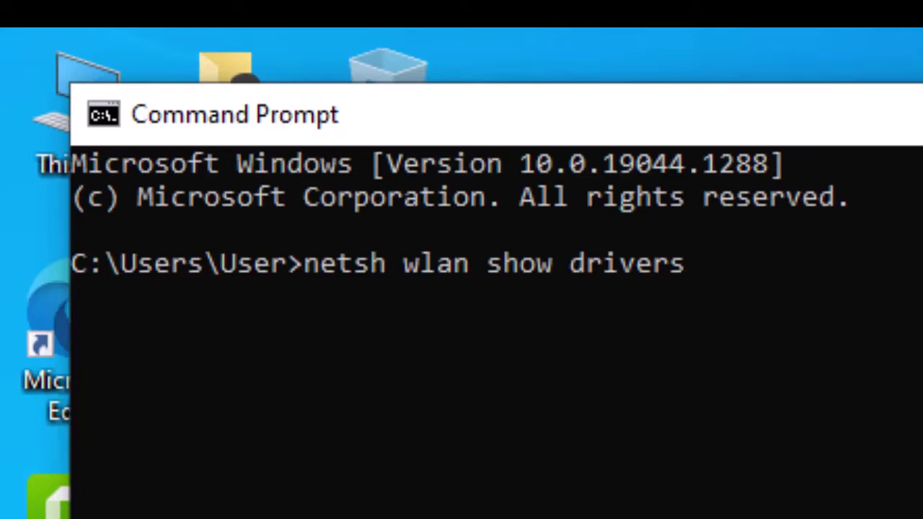
pyautogui.press('Return')
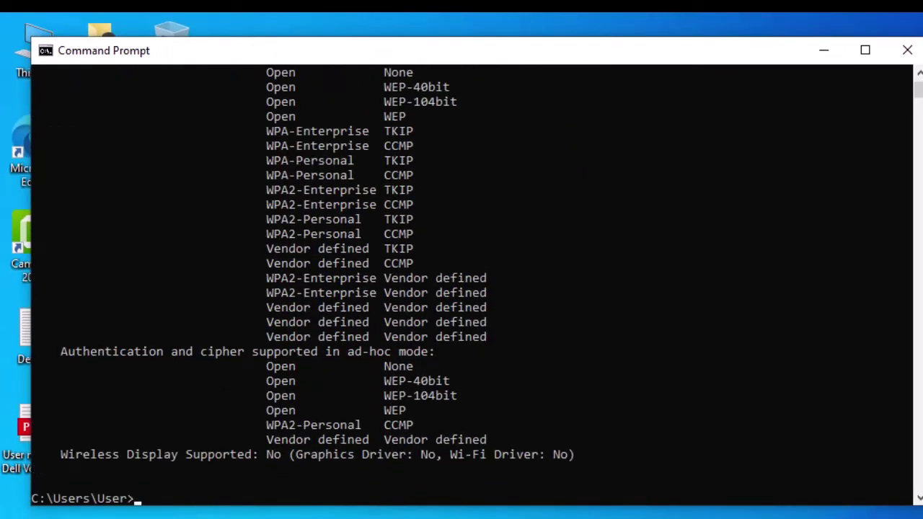
# - Highlight the supported radio types 802.11b/g/n and the 802.11n adapter name on the Driver line
pyautogui.scroll(4, 890, 316)
pyautogui.scroll(3, 890, 315)
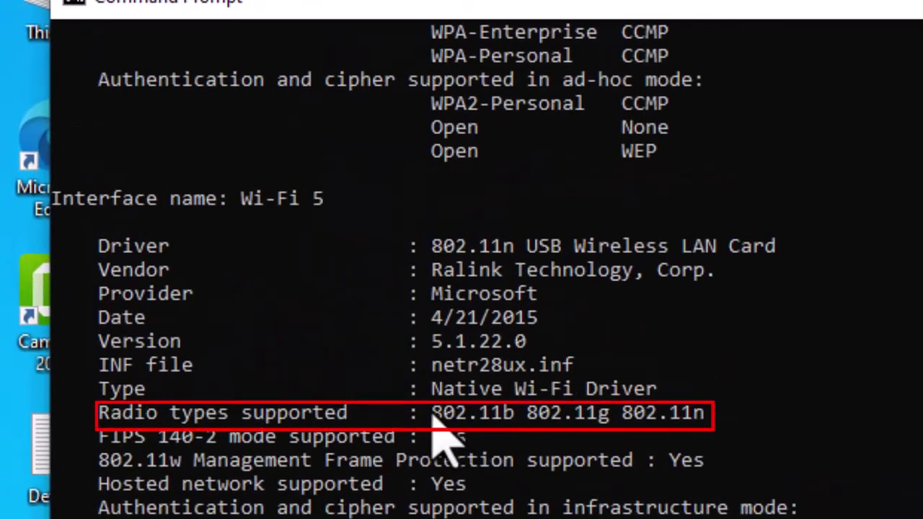
pyautogui.moveTo(433, 412); pyautogui.dragTo(706, 419)
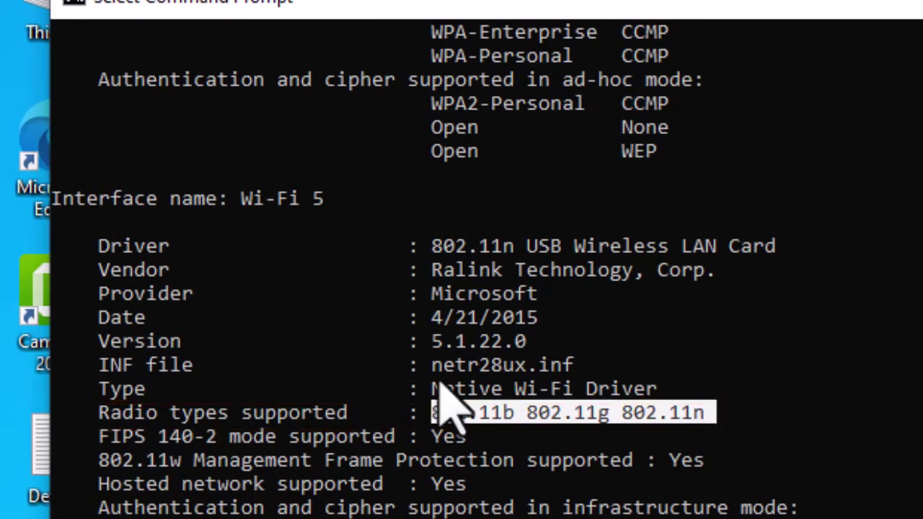
pyautogui.scroll(1, 454, 328)
pyautogui.moveTo(423, 318); pyautogui.dragTo(786, 317)
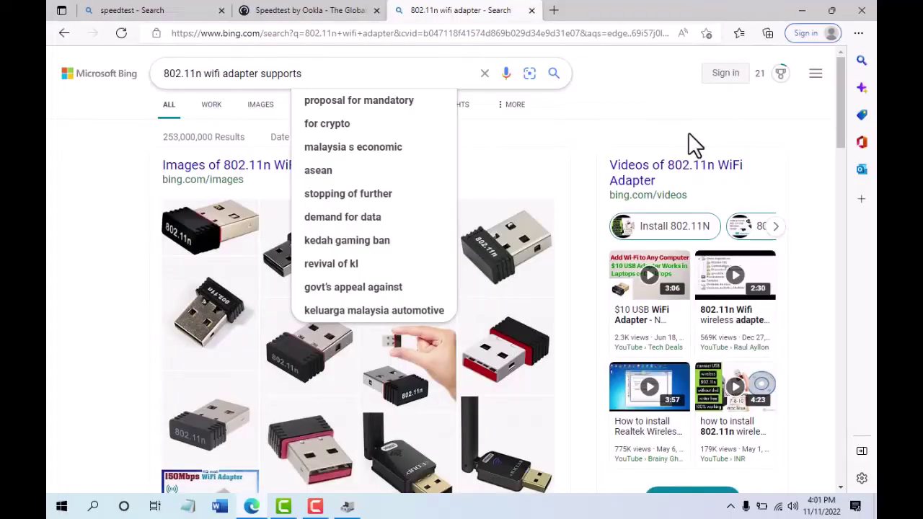
# - Search Bing for "802.11n wifi adapter supports 5G?" and open the Broadcom 802.11n 5GHz support thread
pyautogui.write('5G?')
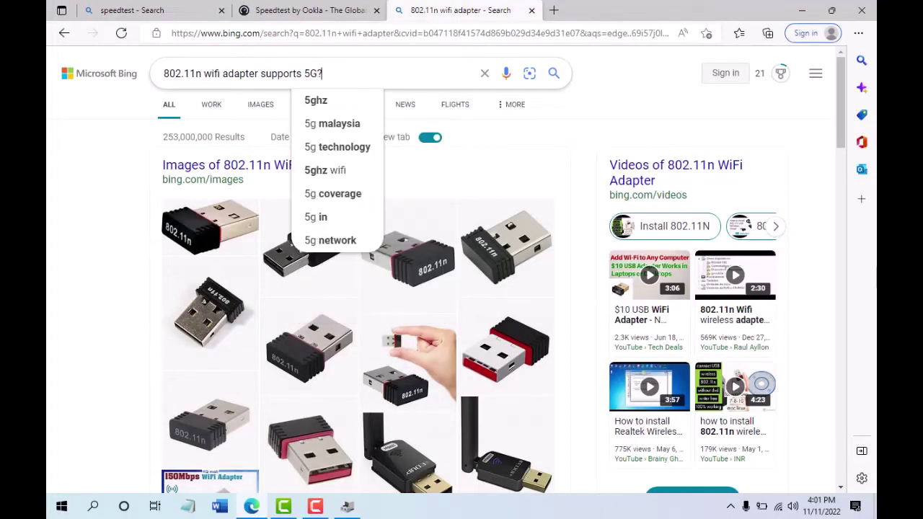
pyautogui.press('Return')
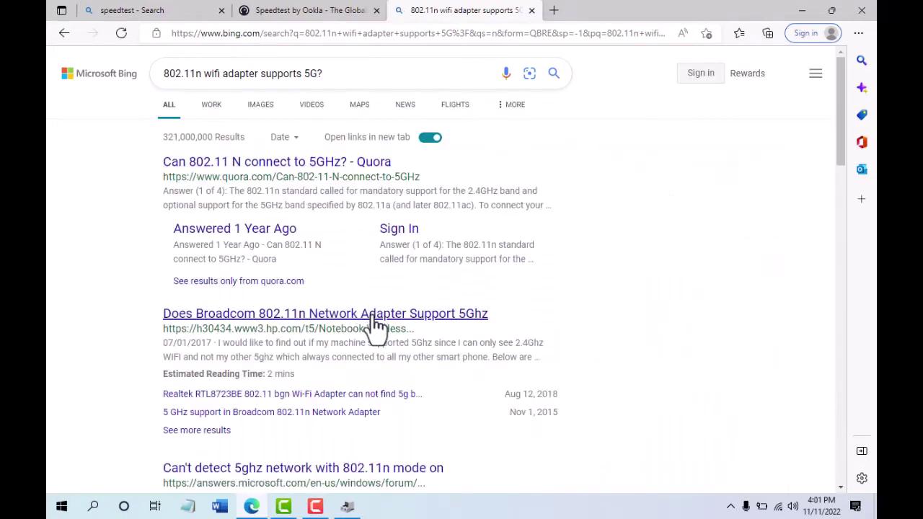
pyautogui.scroll(-1, 341, 334)
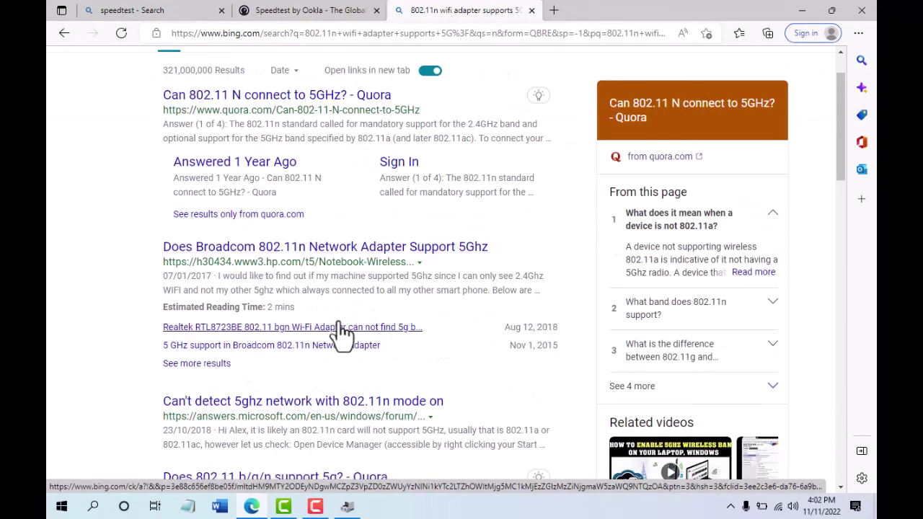
pyautogui.click(238, 251)
pyautogui.scroll(-1, 611, 220)
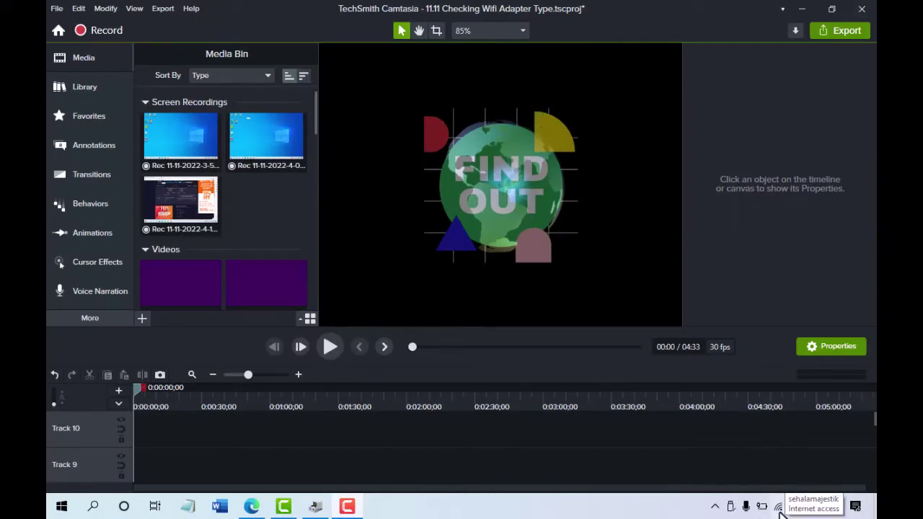
# - Connect to the sehalamajestik_5G network from the taskbar Wi-Fi list
pyautogui.click(779, 507)
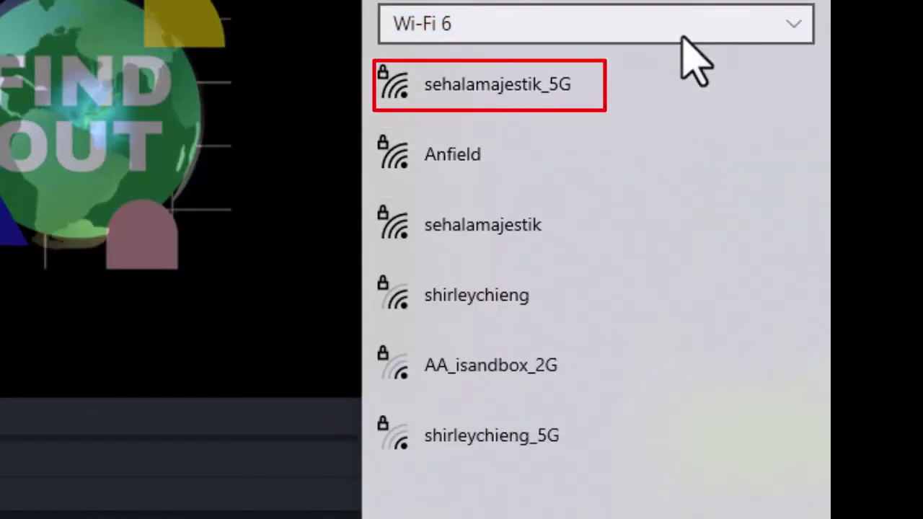
pyautogui.click(552, 85)
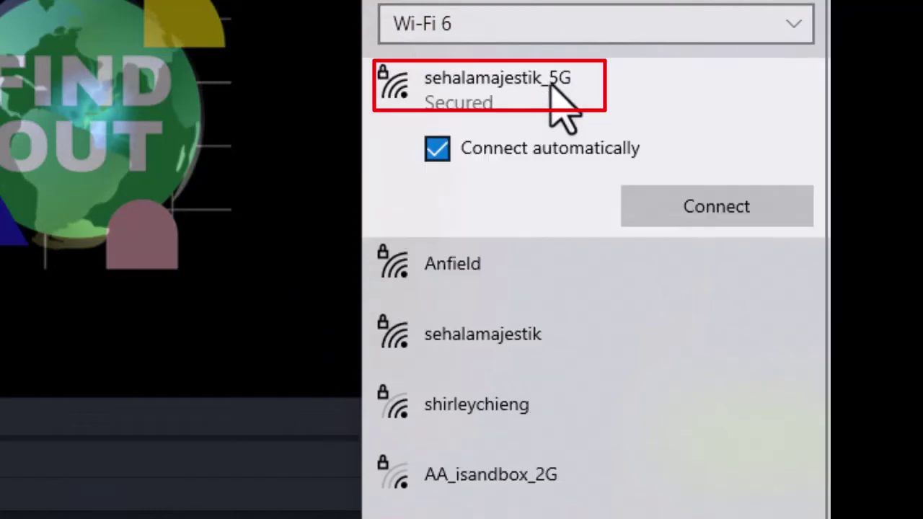
pyautogui.click(710, 216)
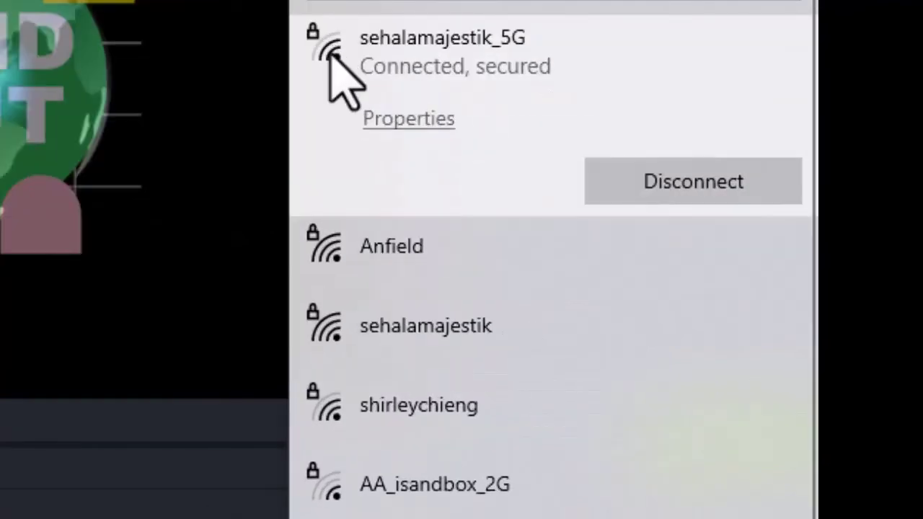
# - Show the 5G network's properties and highlight its Wi-Fi 5 (802.11ac) protocol value
pyautogui.click(434, 136)
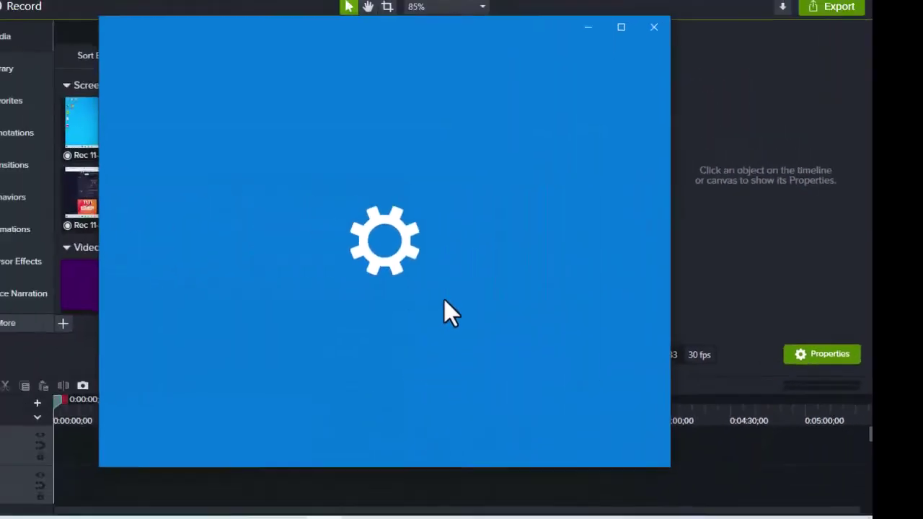
pyautogui.scroll(-6, 350, 243)
pyautogui.scroll(-3, 345, 235)
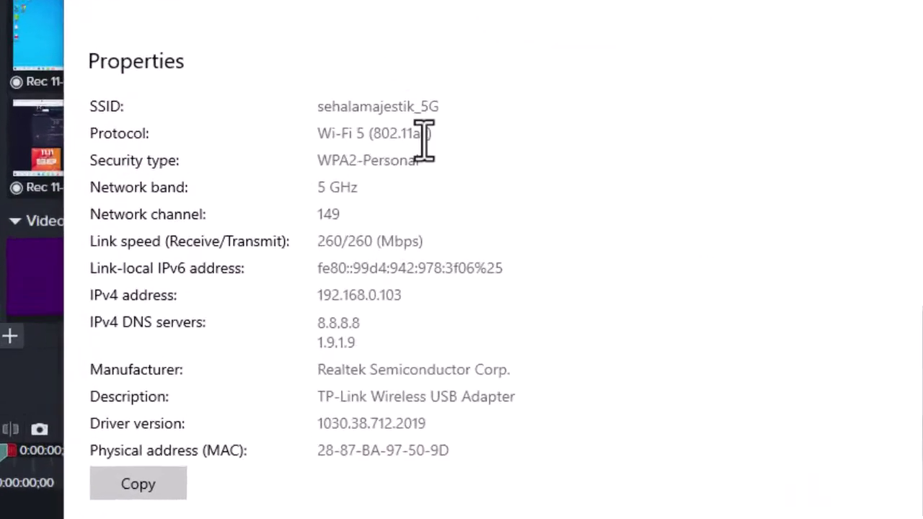
pyautogui.moveTo(374, 86); pyautogui.dragTo(462, 86)
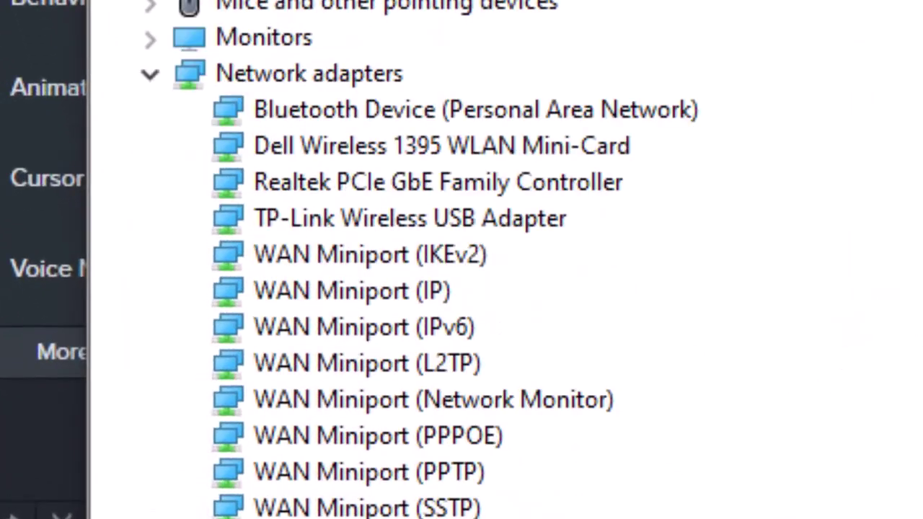
# - List the TP-Link Wireless USB Adapter's Wireless Mode values in its Advanced properties
pyautogui.rightClick(257, 216)
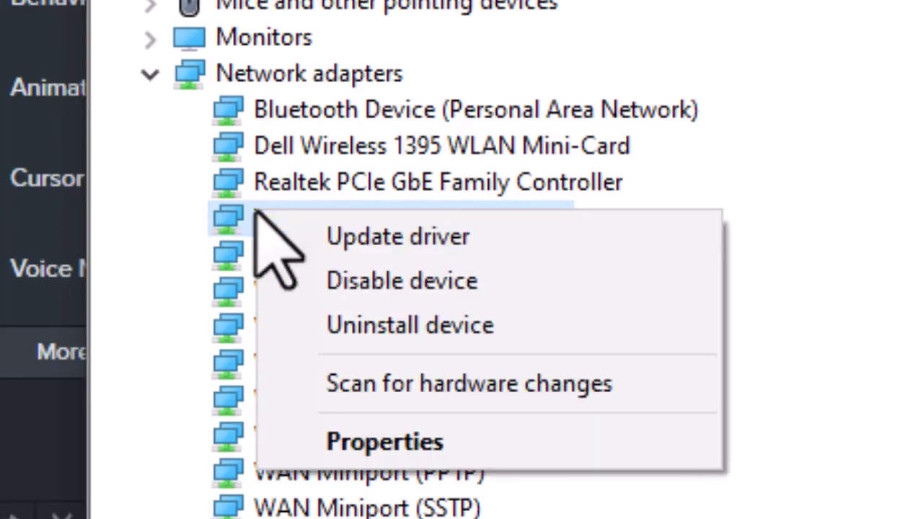
pyautogui.click(407, 441)
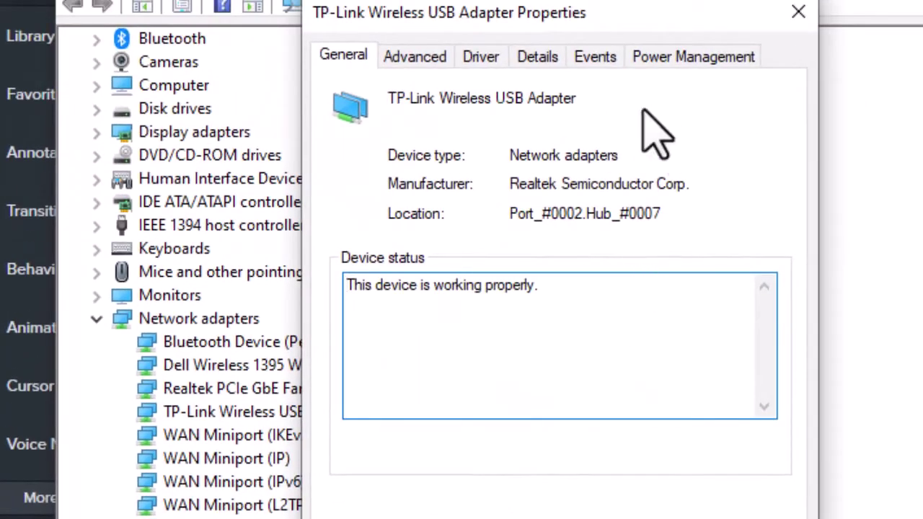
pyautogui.click(416, 57)
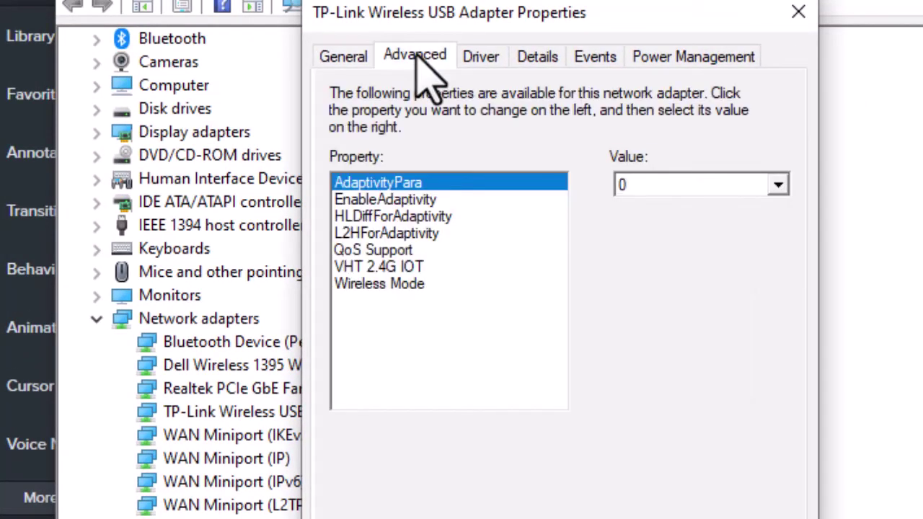
pyautogui.click(380, 284)
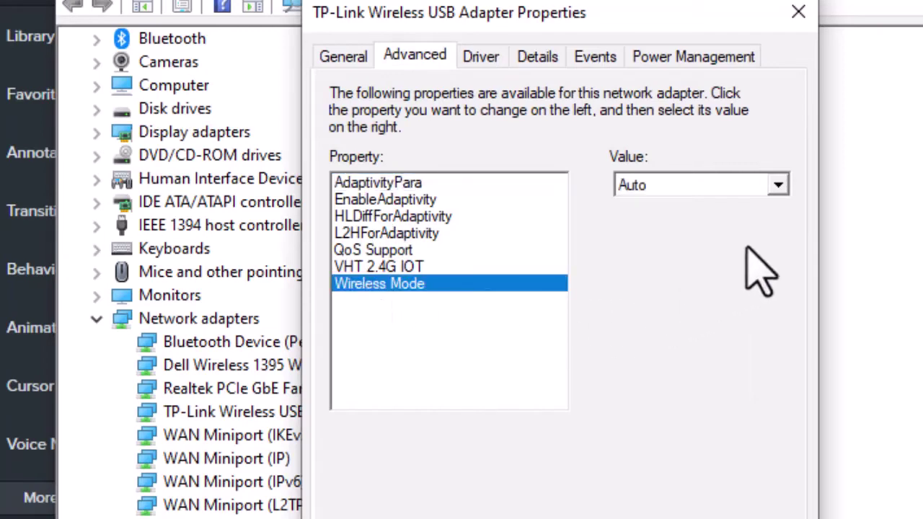
pyautogui.click(778, 185)
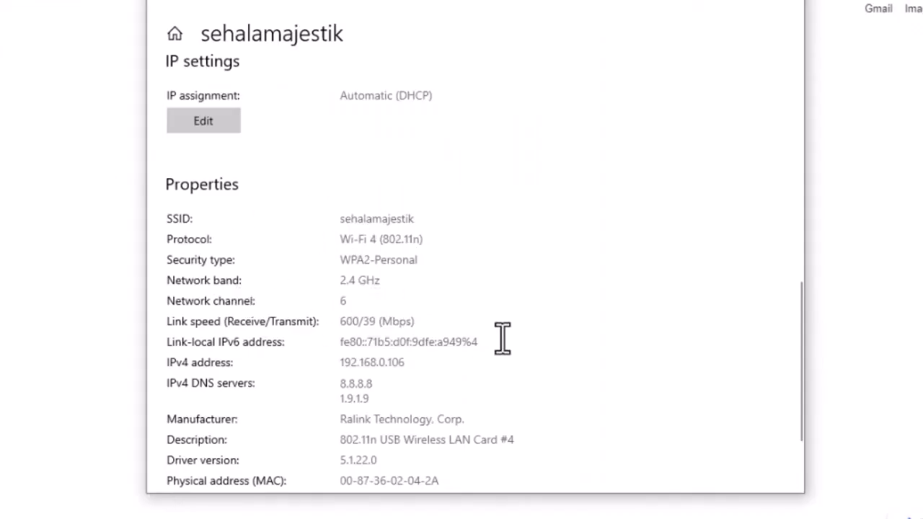
# - Download the 139.6 MB "How to Block a Program" zip from Drive Storage and show Chrome's Downloads page
pyautogui.scroll(-3, 502, 338)
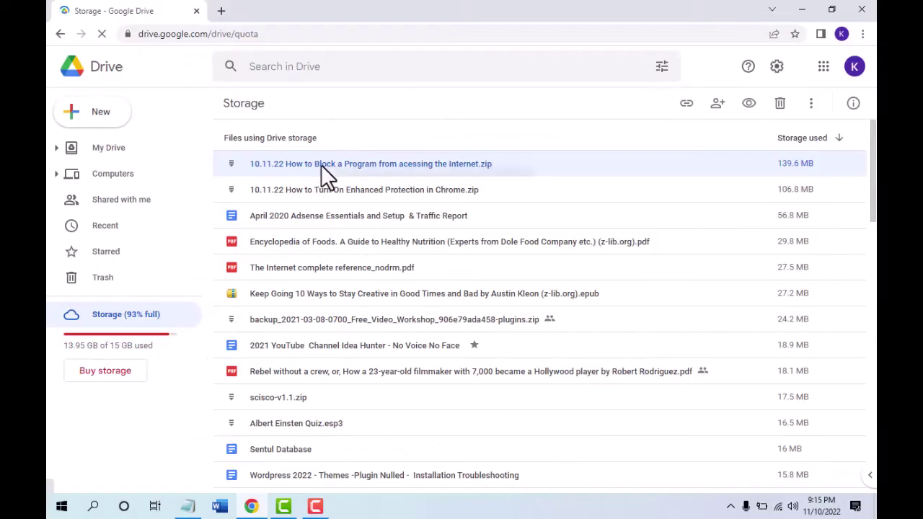
pyautogui.rightClick(325, 173)
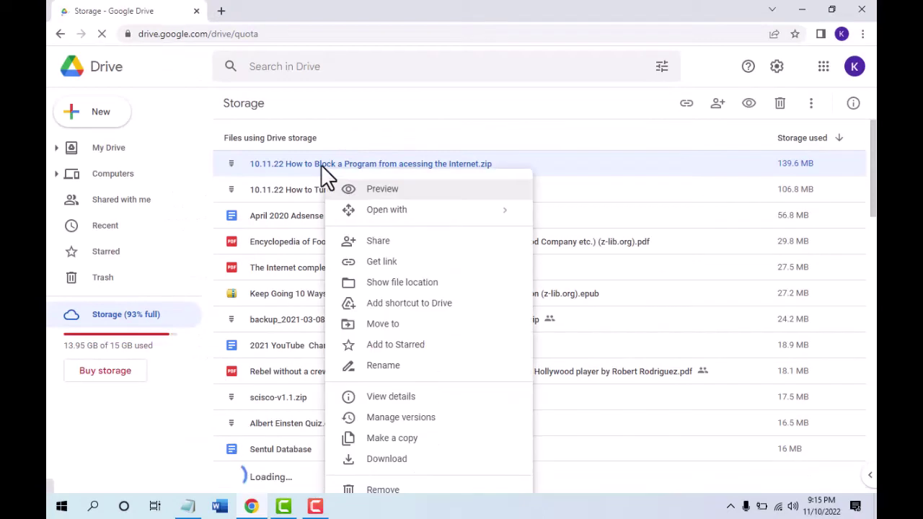
pyautogui.click(393, 465)
pyautogui.click(862, 34)
pyautogui.click(743, 121)
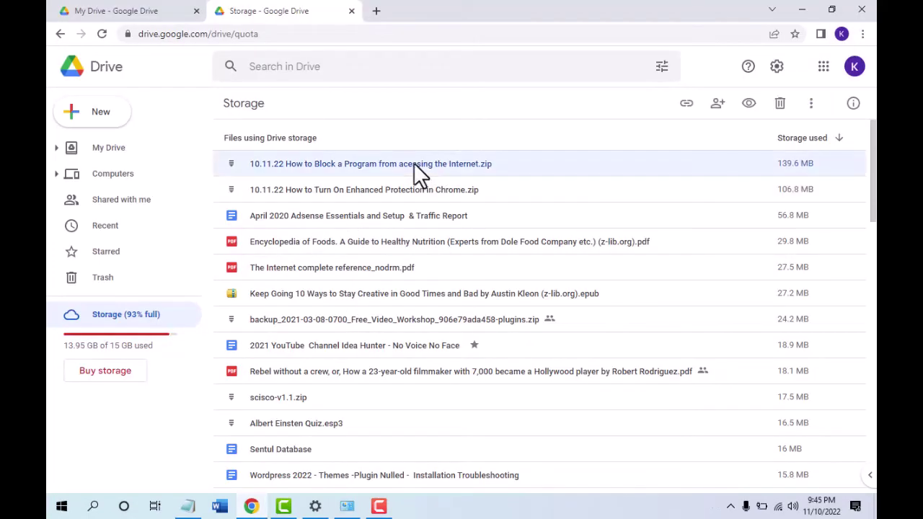
# - Download the 140 MB zip again and watch its speed, about 3.6 MB/s, in Chrome's Downloads
pyautogui.rightClick(414, 164)
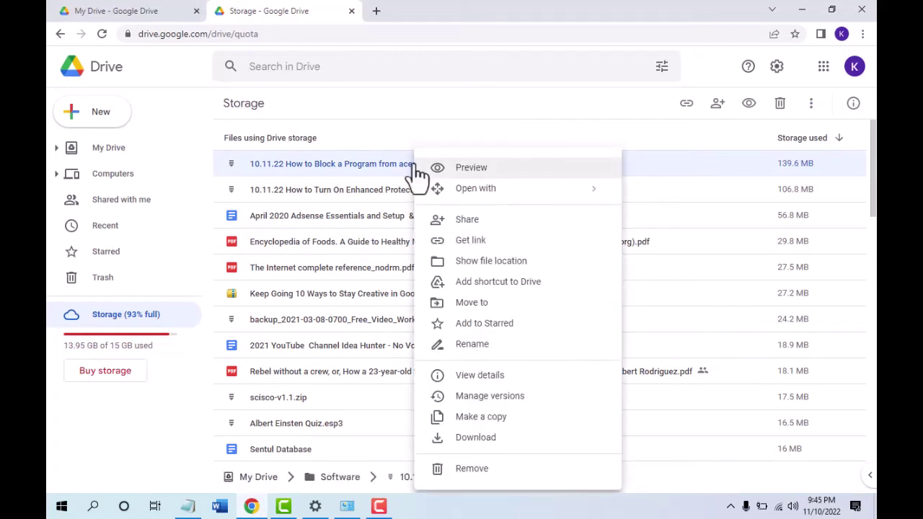
pyautogui.click(468, 455)
pyautogui.click(862, 34)
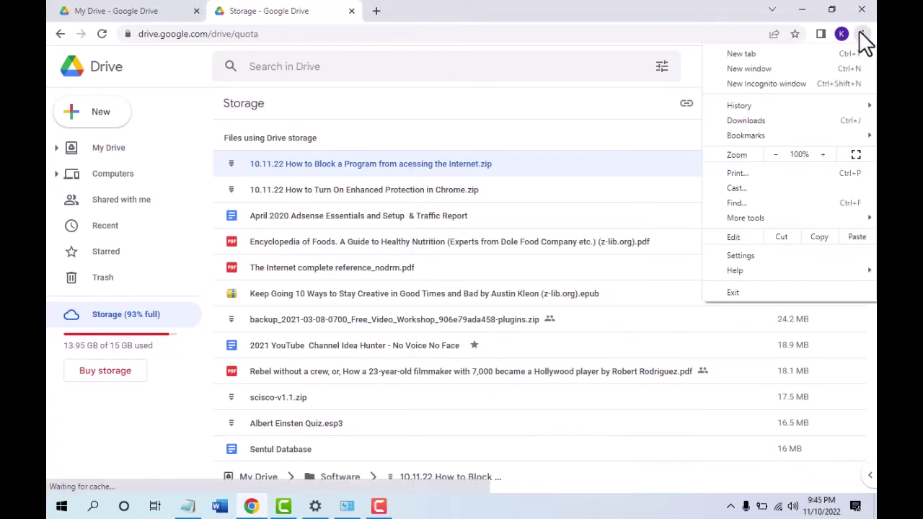
pyautogui.click(747, 121)
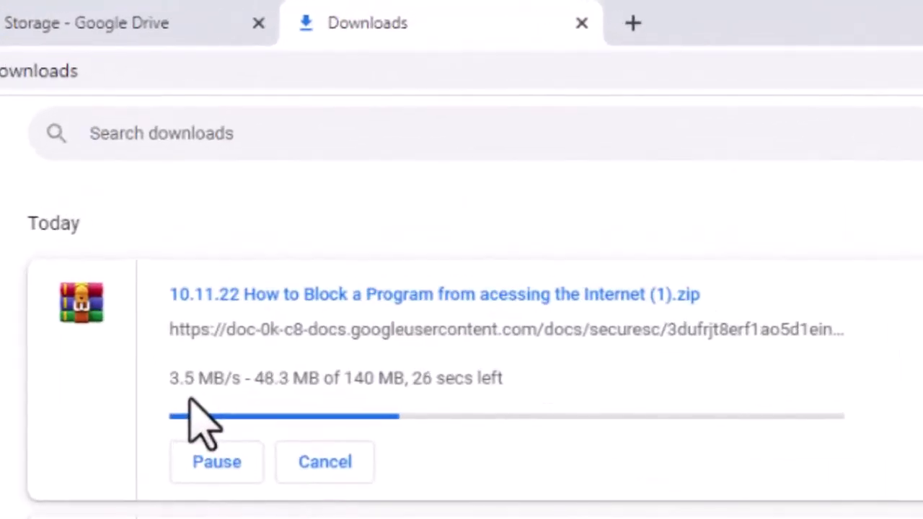